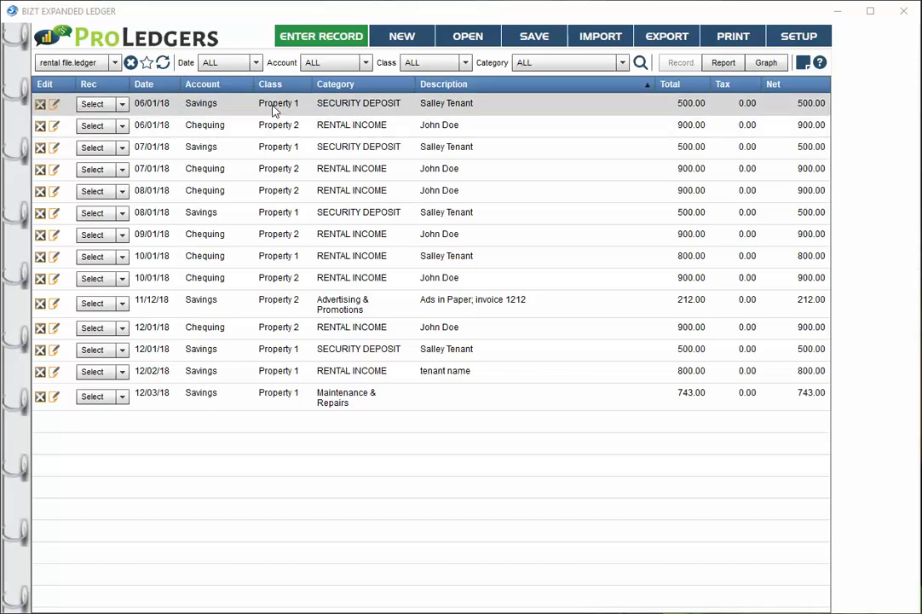
- Filter to Property 1, check its summary report and monthly graph, then restore all classes
left_click(431, 67)
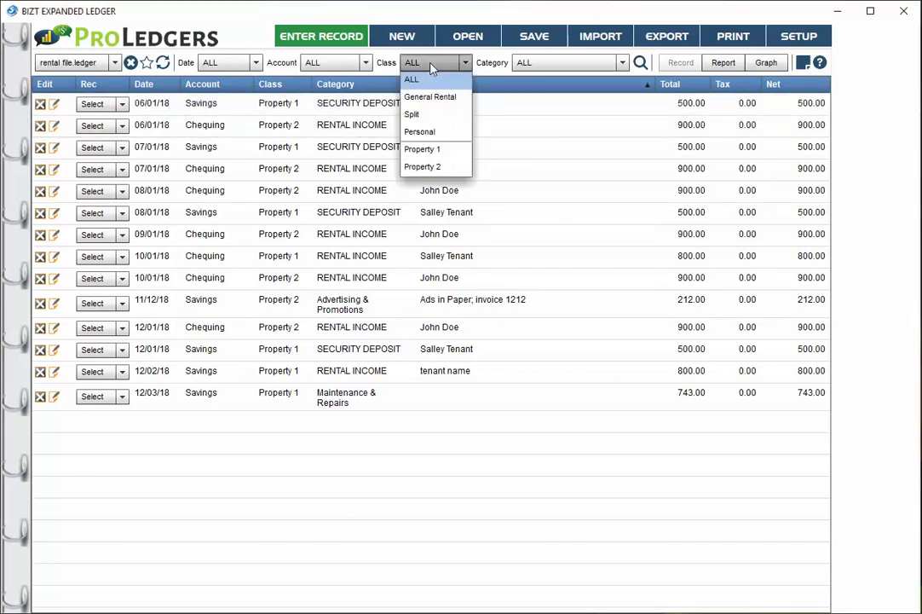
left_click(434, 149)
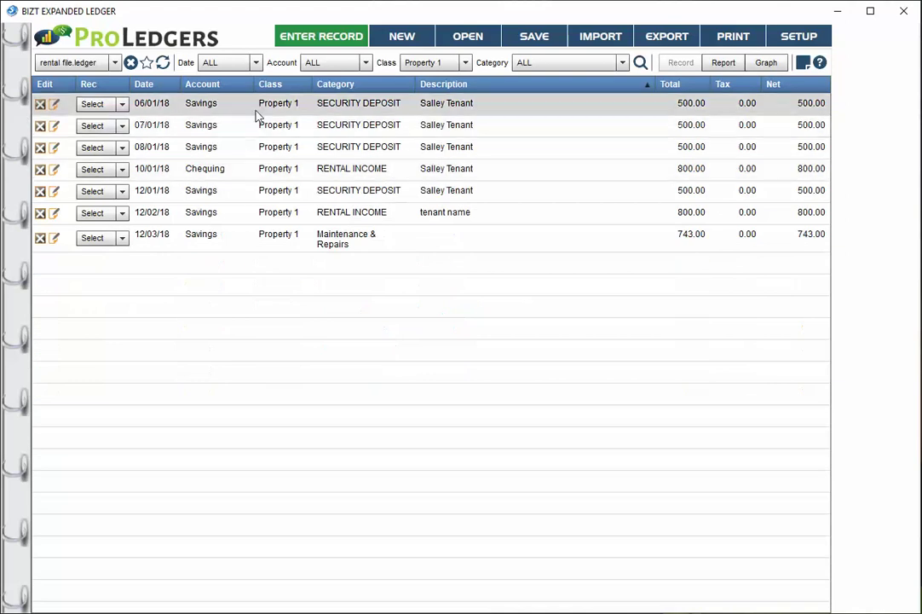
left_click(729, 64)
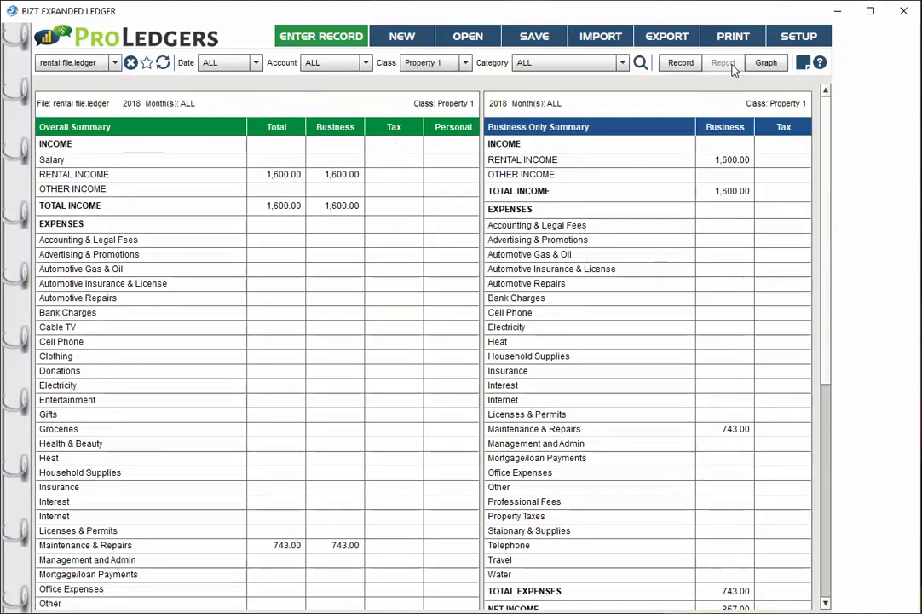
left_click(767, 64)
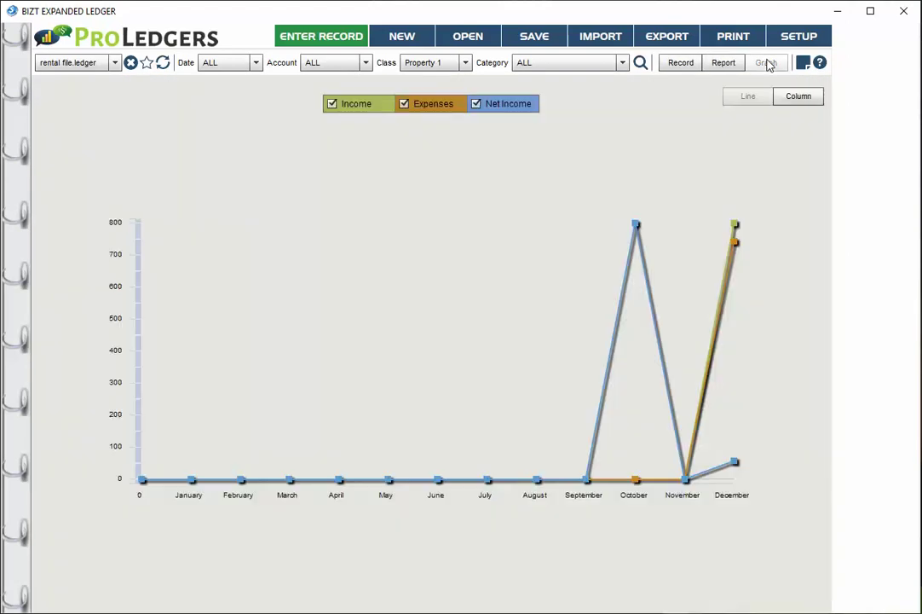
left_click(723, 63)
left_click(681, 63)
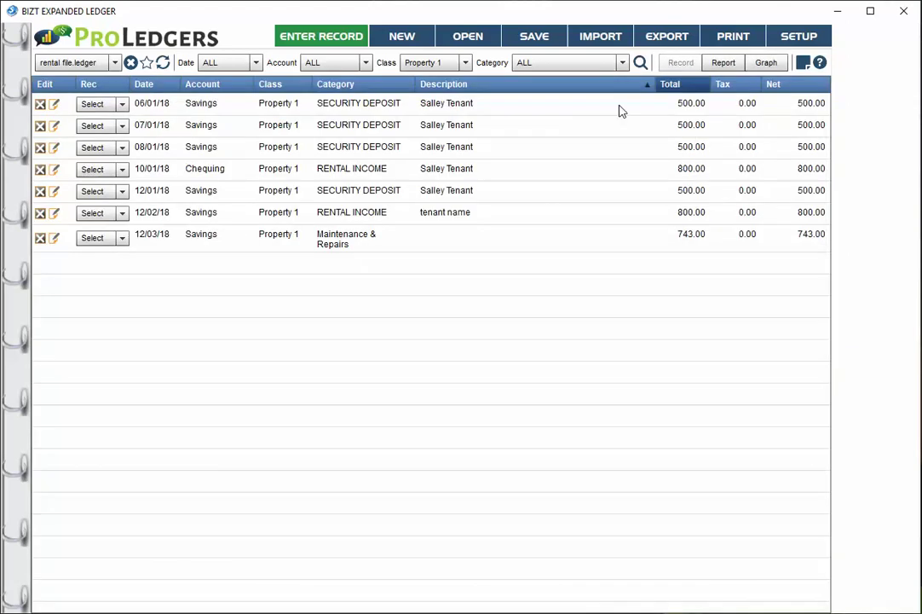
left_click(419, 67)
left_click(423, 76)
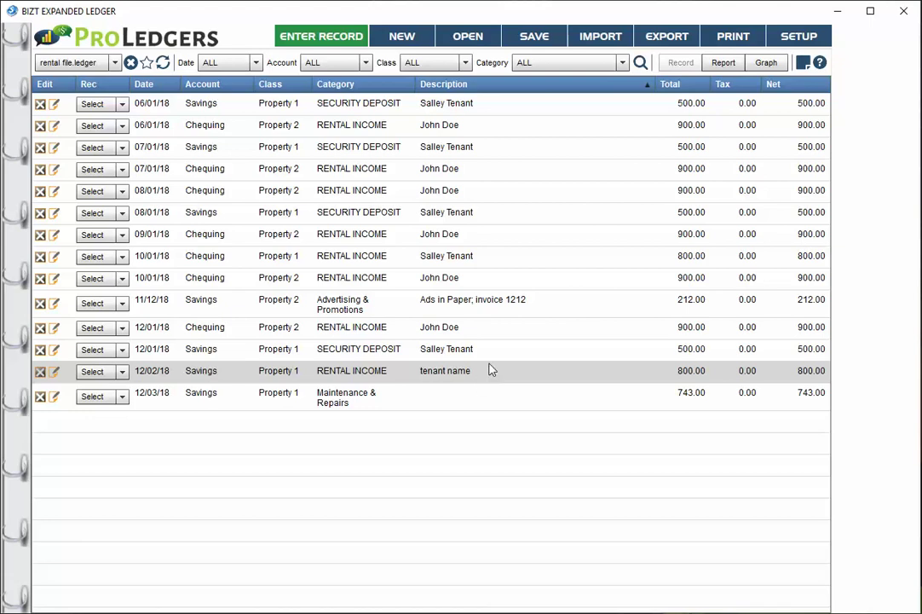
- Search descriptions for 'doe' and review the matching records' summary report and monthly graph
left_click(640, 63)
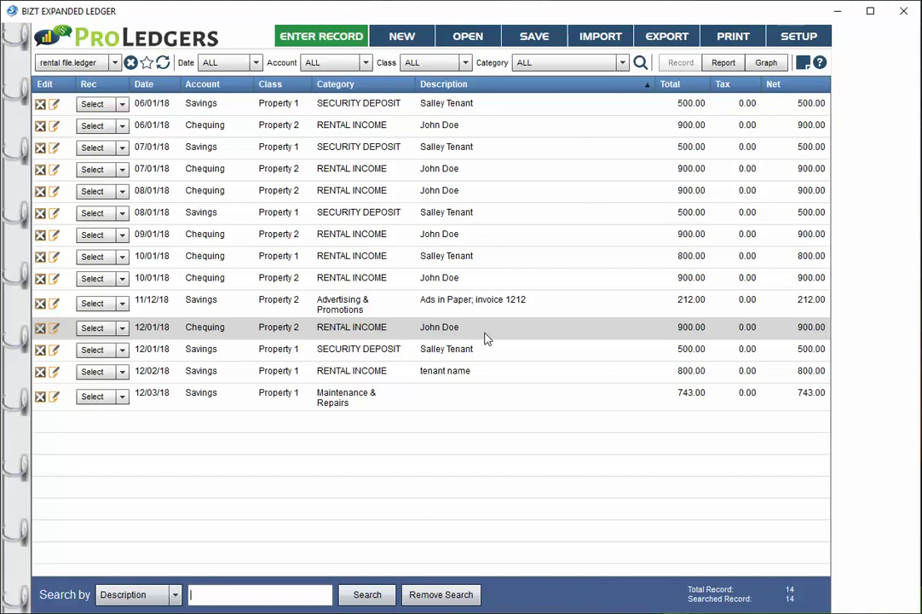
left_click(260, 592)
type("doe")
key("Return")
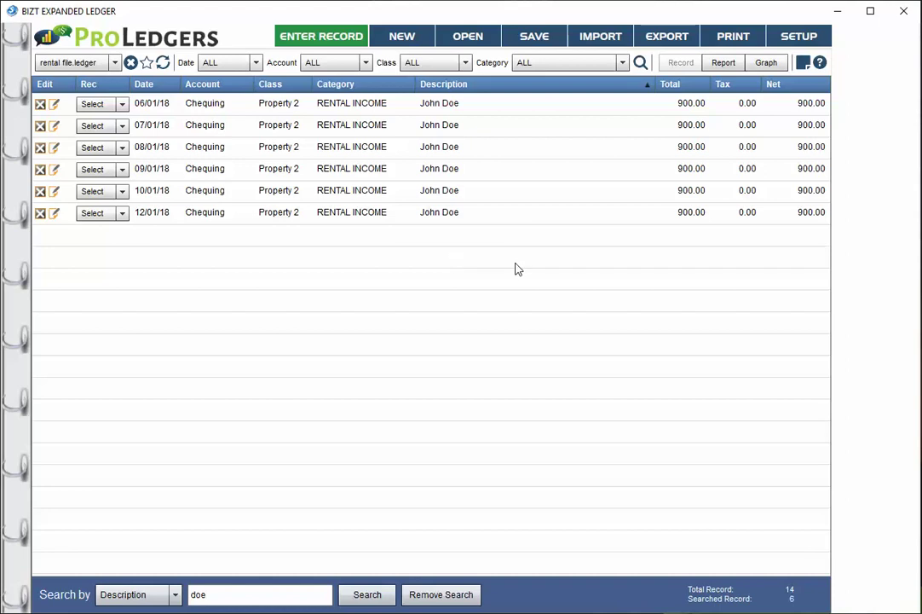
left_click(723, 62)
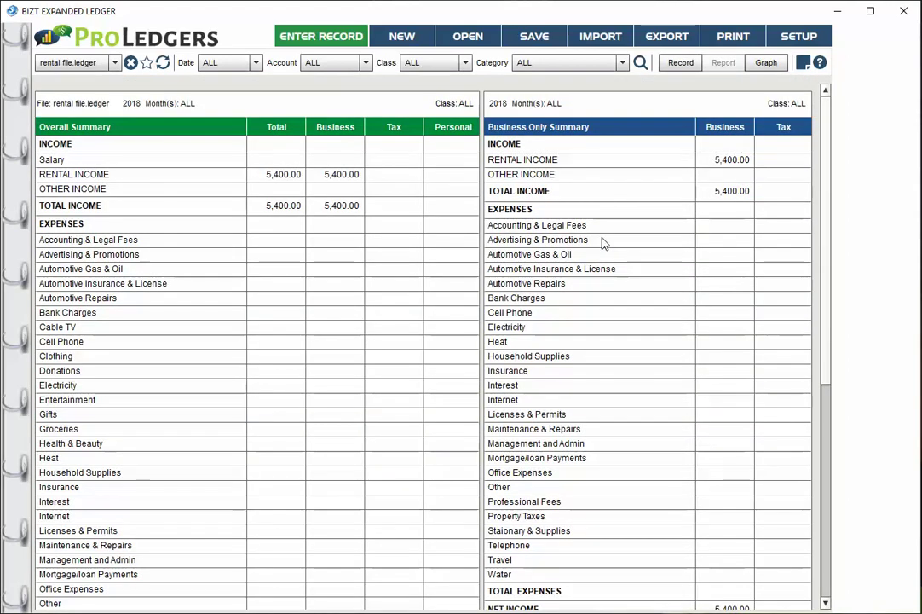
left_click(766, 63)
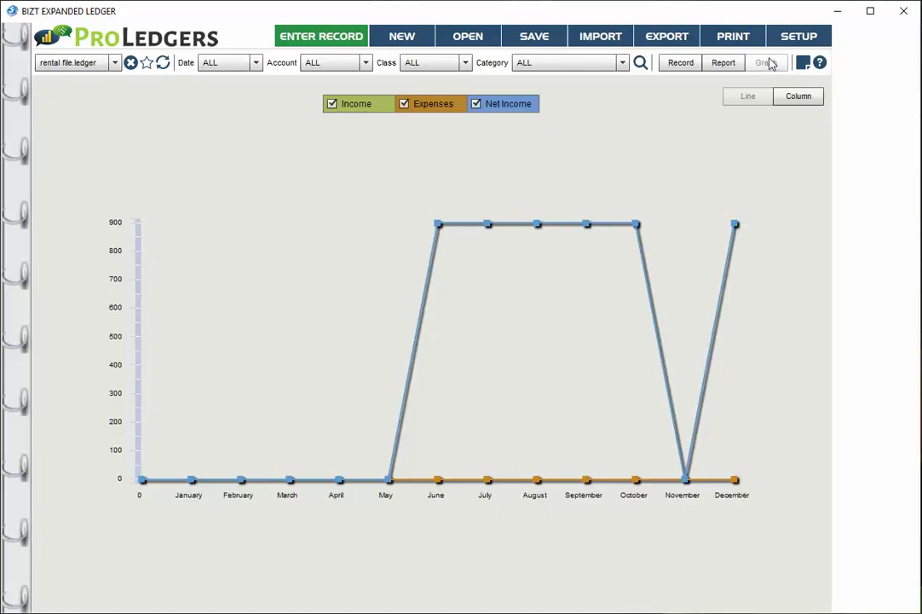
left_click(673, 63)
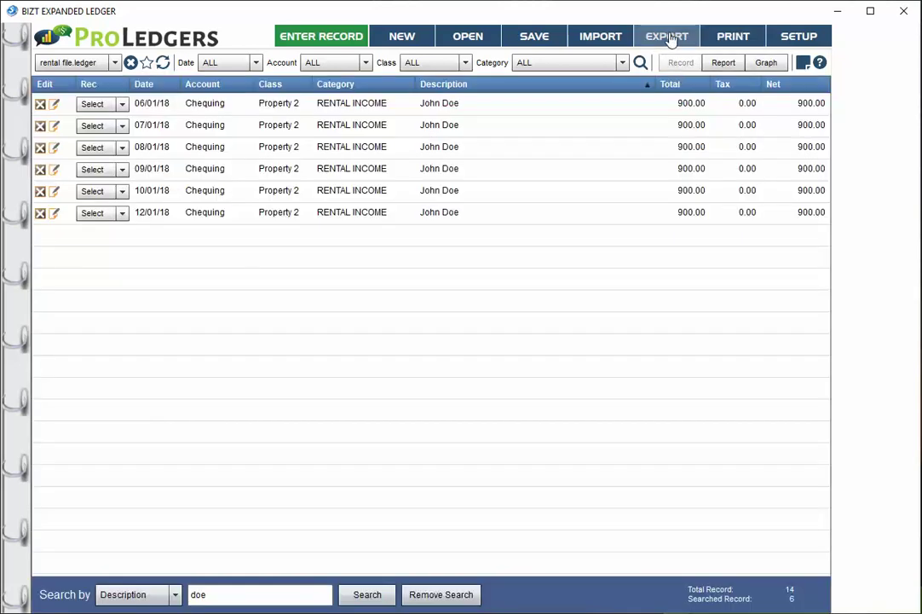
left_click(673, 36)
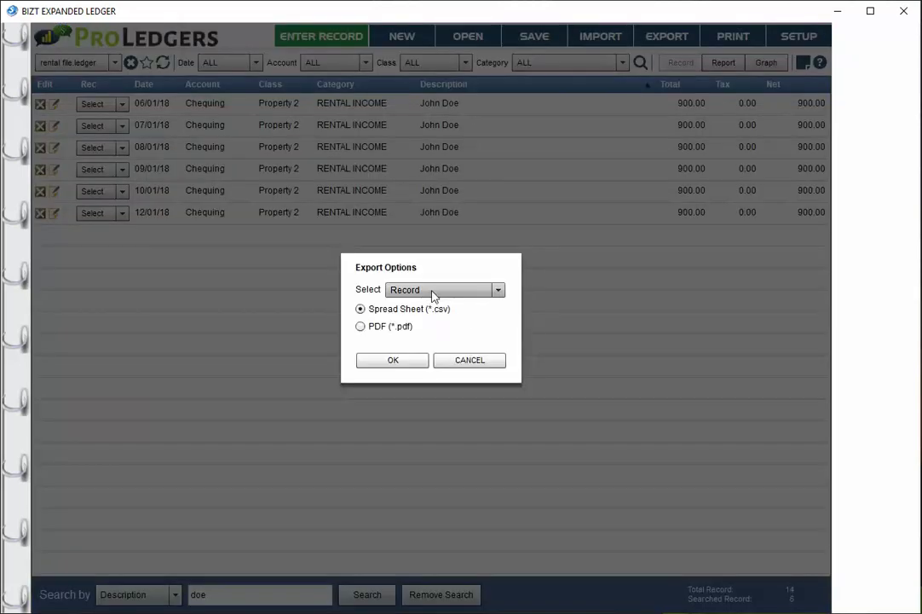
left_click(424, 291)
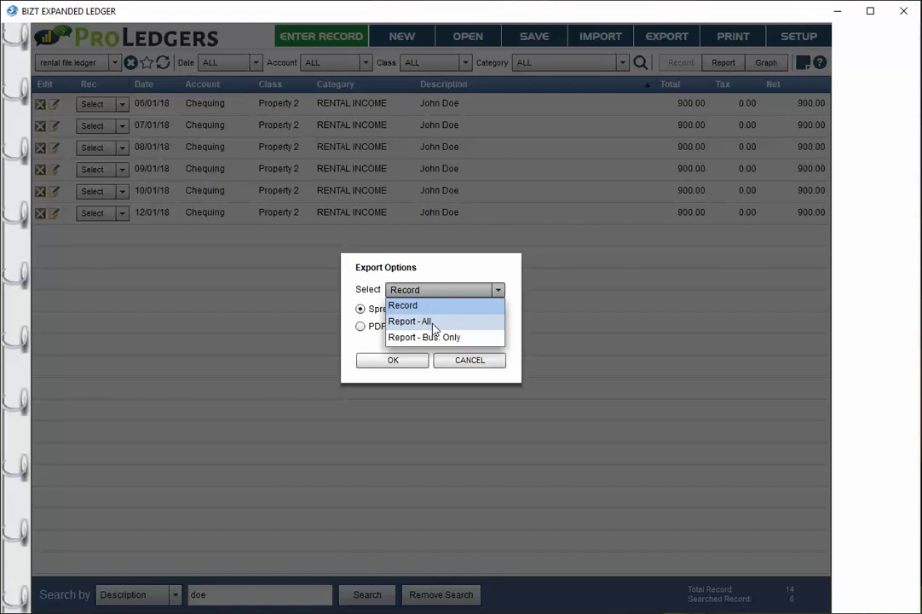
left_click(446, 269)
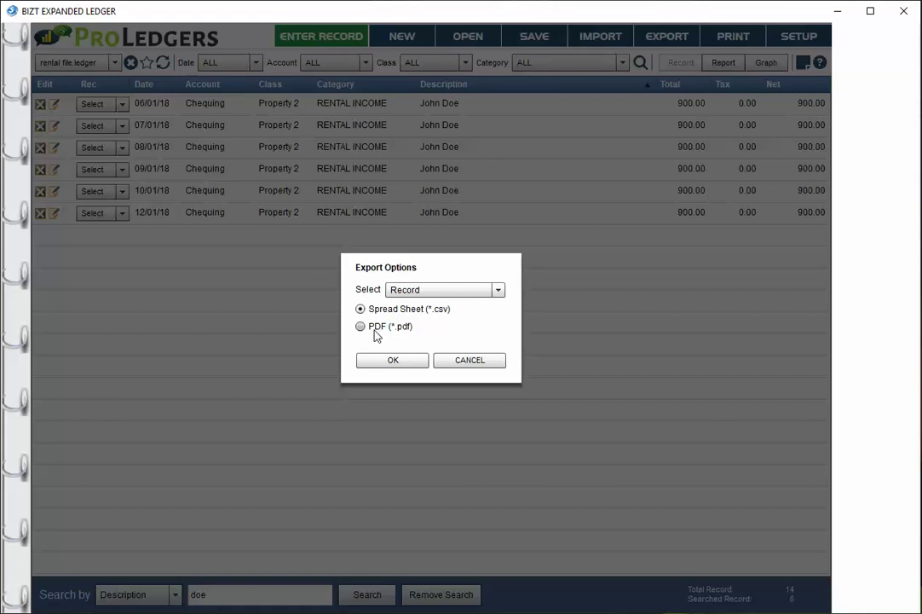
left_click(456, 362)
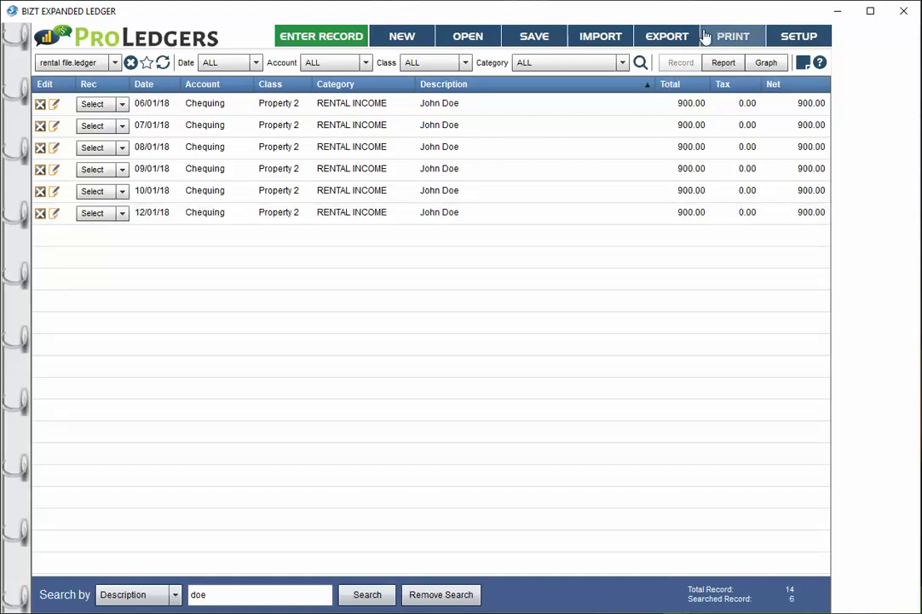
- Review the print options without printing, then remove the 'doe' search
left_click(720, 36)
left_click(440, 312)
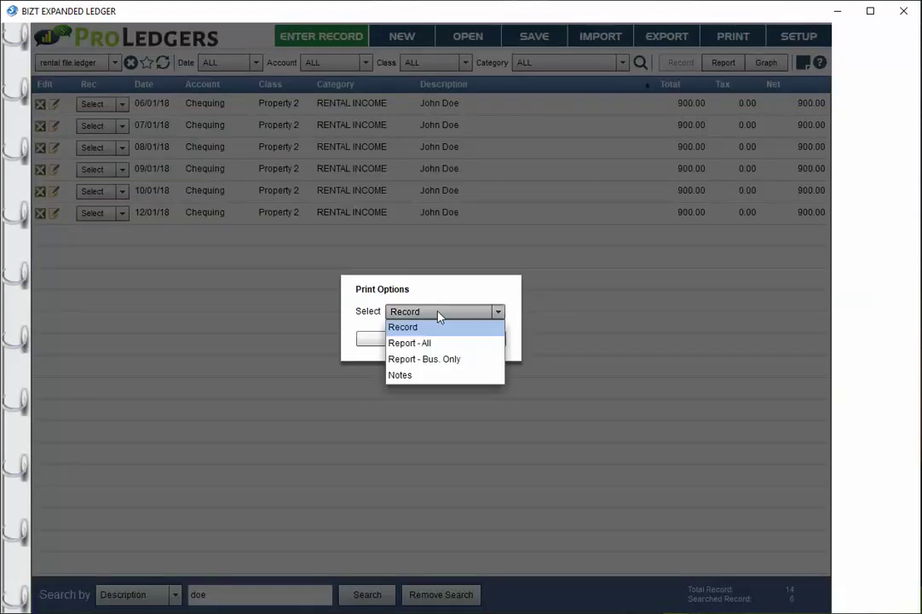
left_click(438, 293)
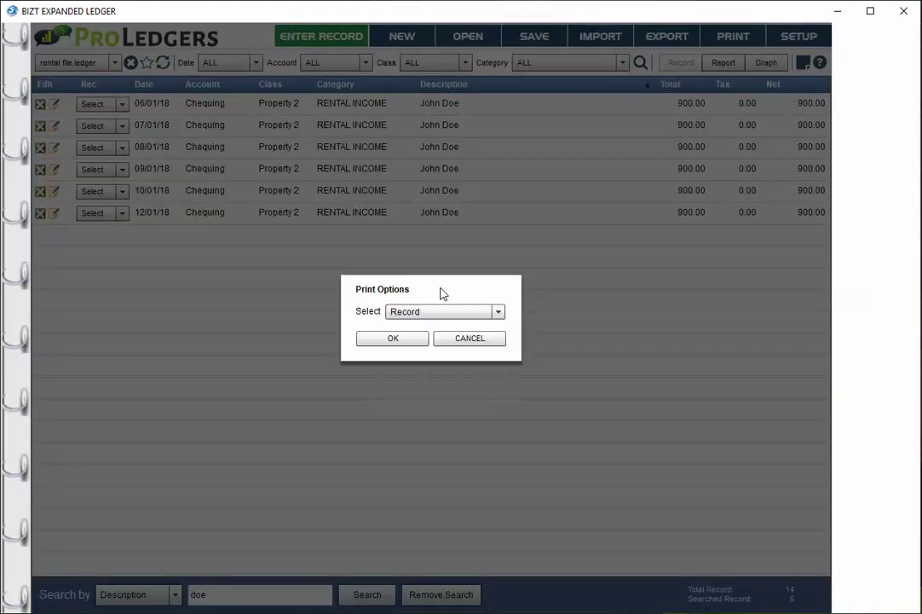
left_click(467, 339)
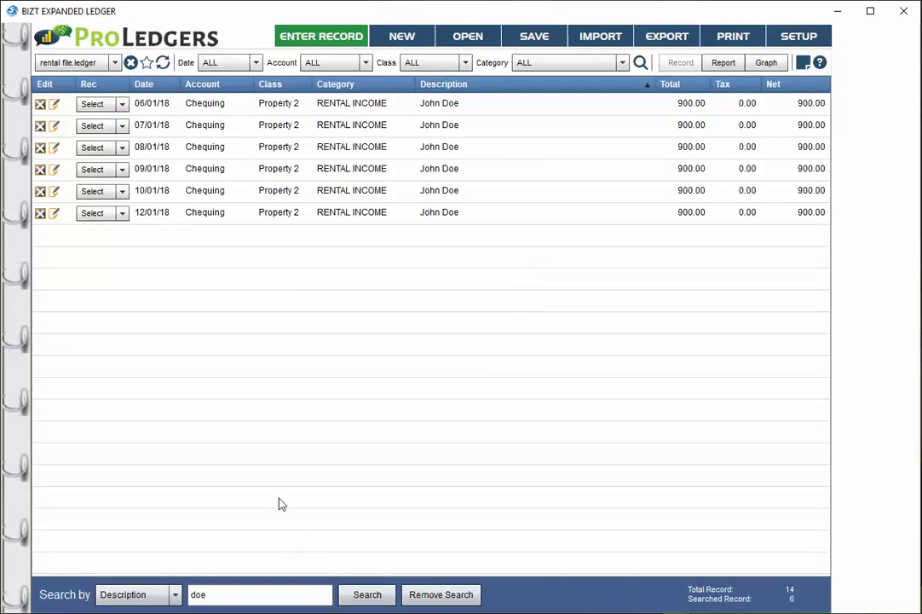
left_click(439, 595)
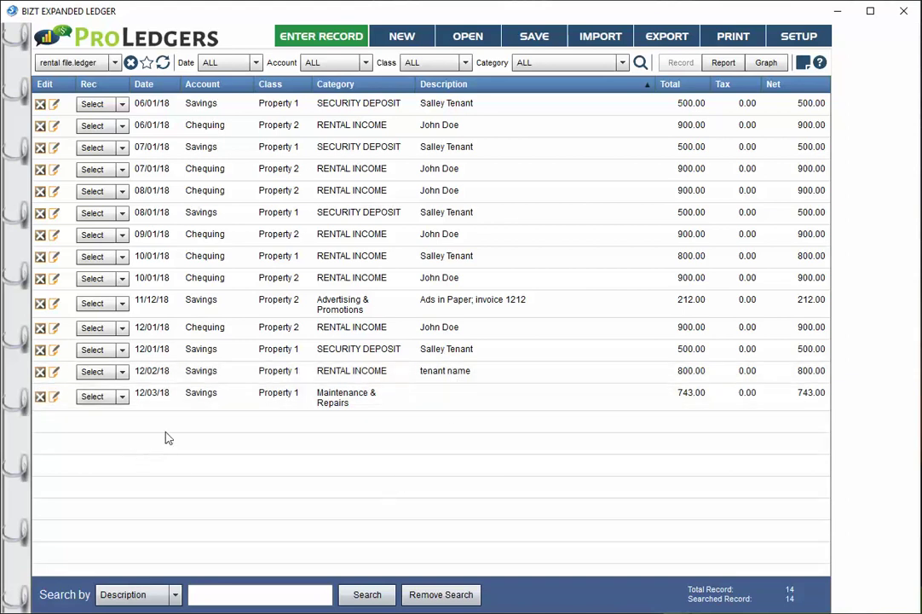
- Filter the ledger by November, then December, settling on the 4th Quarter
left_click(224, 64)
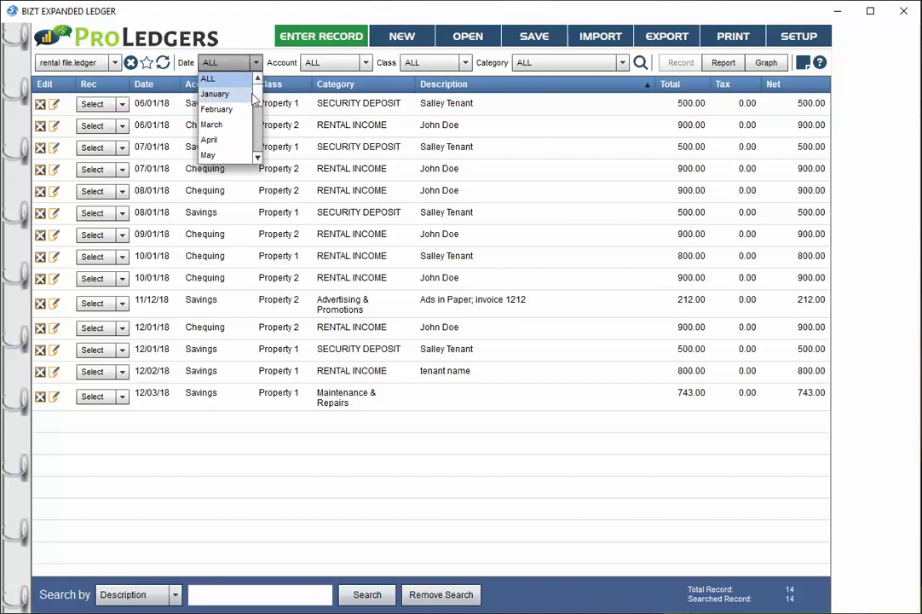
left_click_drag(257, 98, 261, 124)
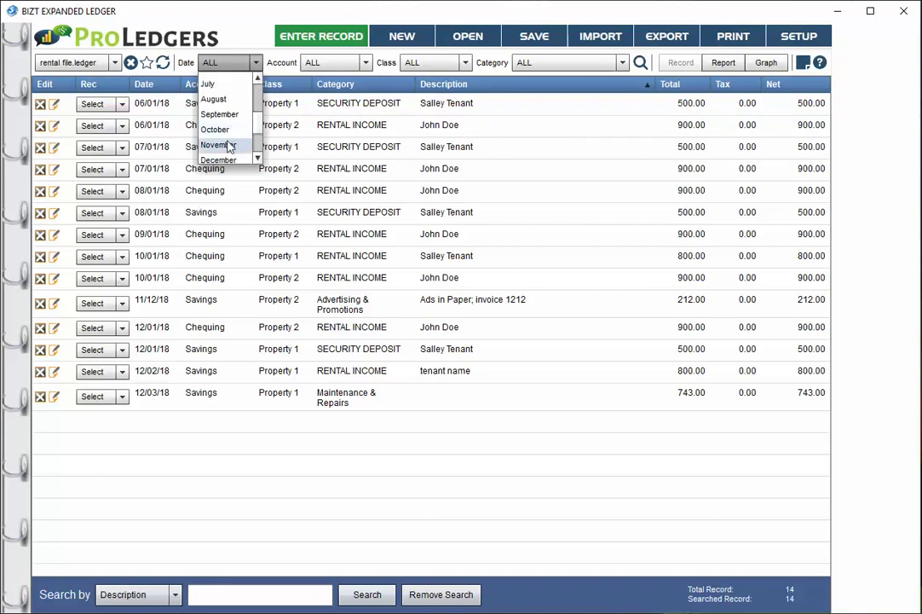
left_click(234, 146)
left_click(223, 63)
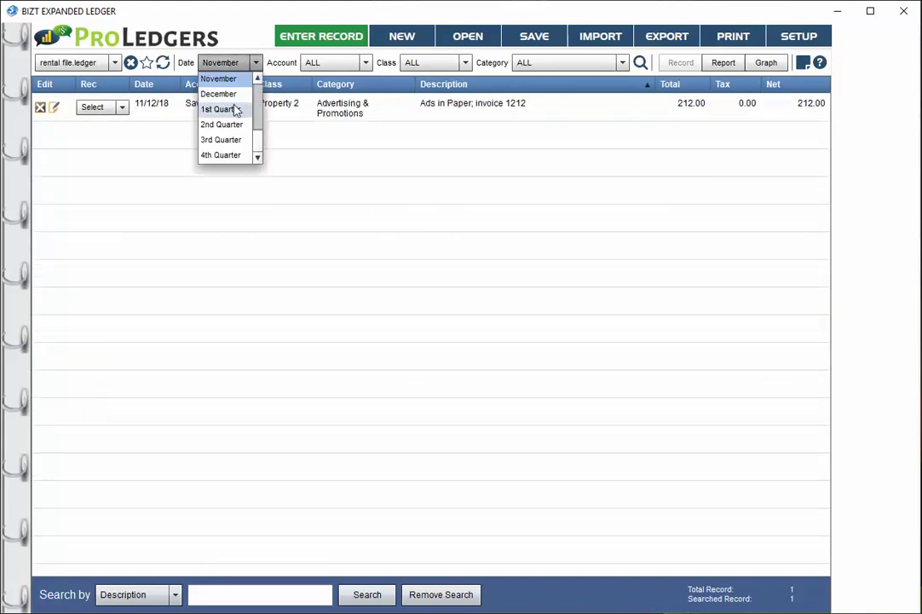
left_click(220, 92)
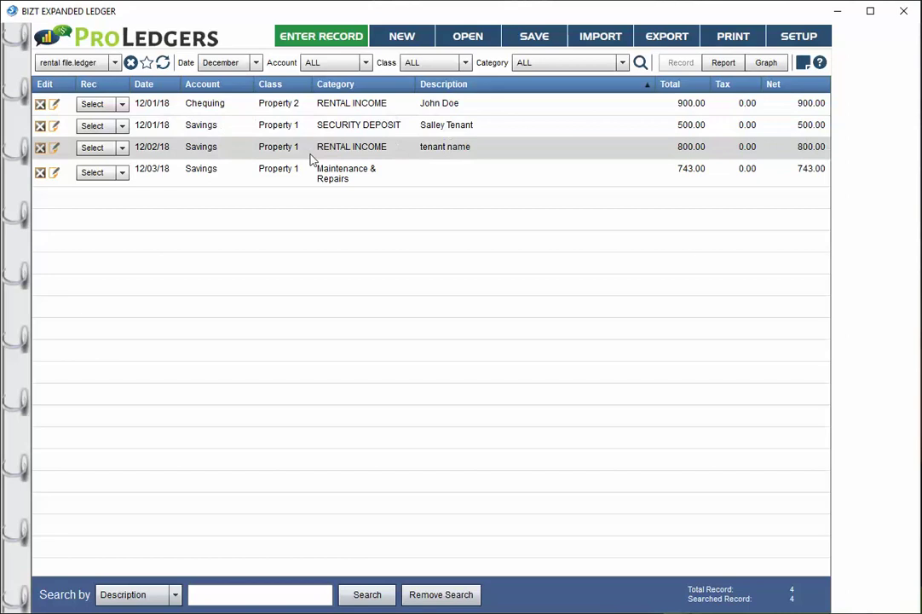
left_click(255, 62)
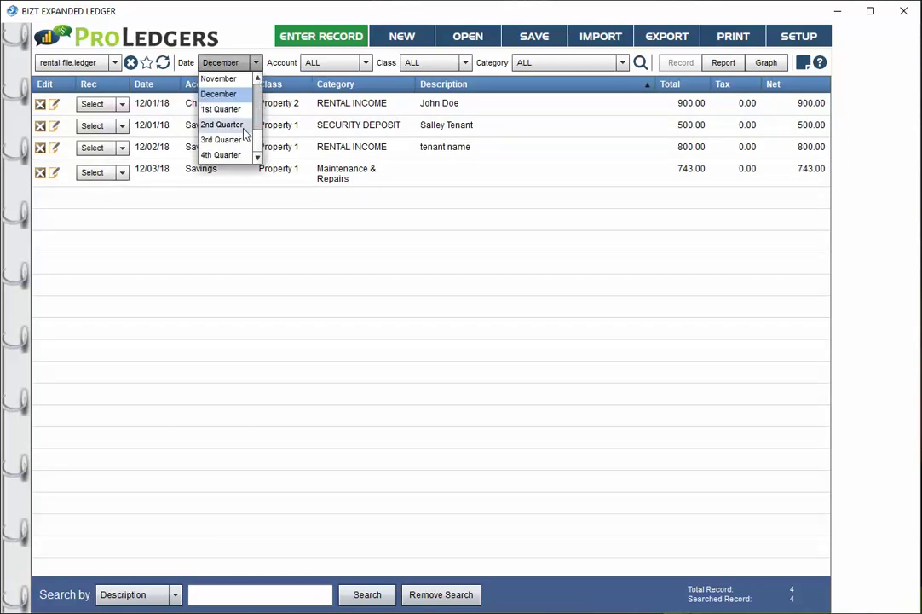
left_click(232, 154)
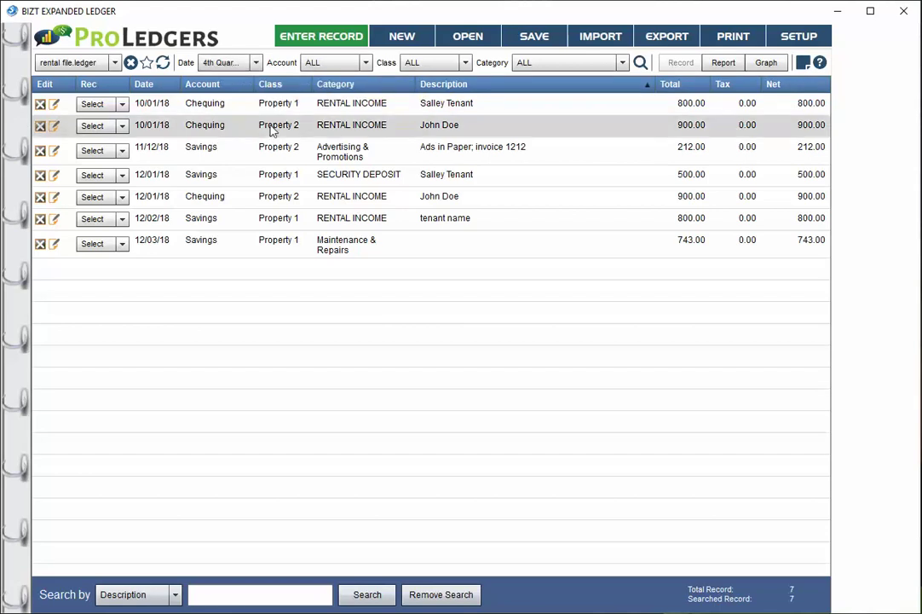
- Try the Visa and Savings account filters, then set Account back to ALL
left_click(338, 62)
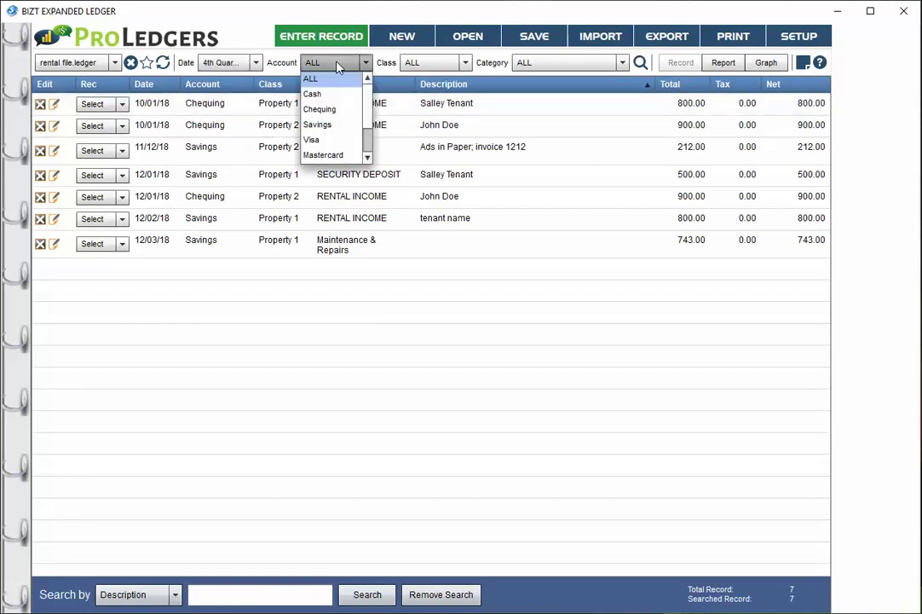
left_click(324, 138)
left_click(334, 62)
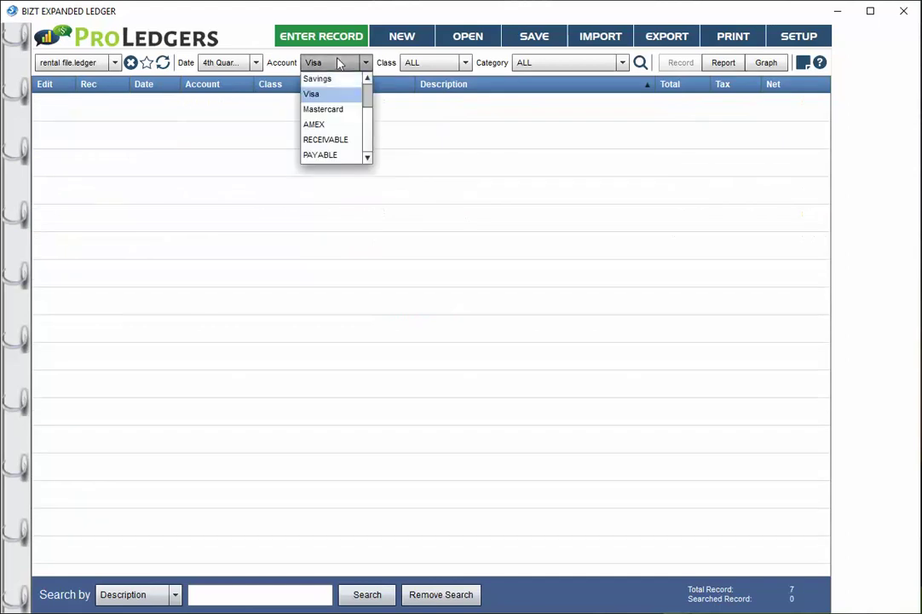
left_click(338, 82)
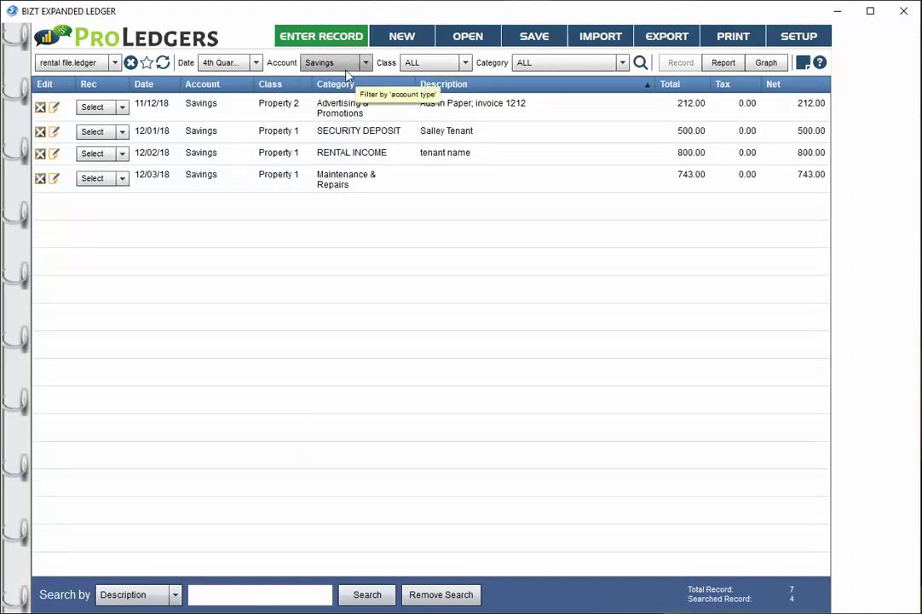
left_click(366, 63)
scroll(369, 102, "up", 2)
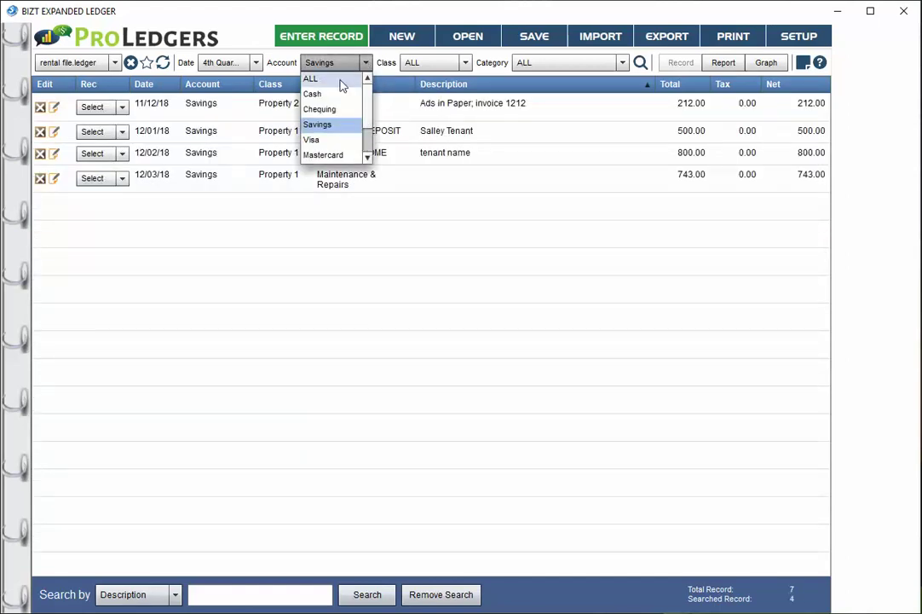
left_click(311, 78)
left_click(240, 590)
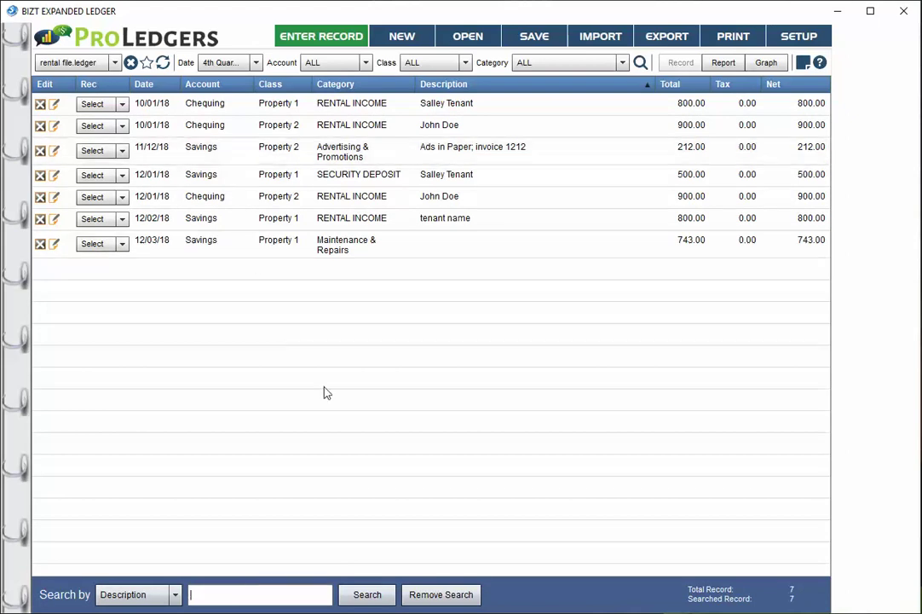
type("doe")
key("Return")
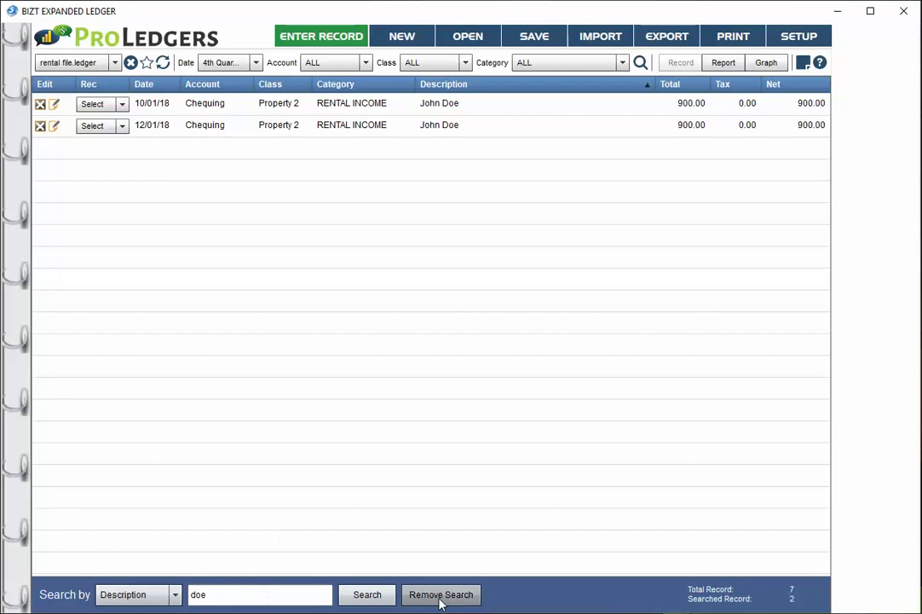
left_click(724, 63)
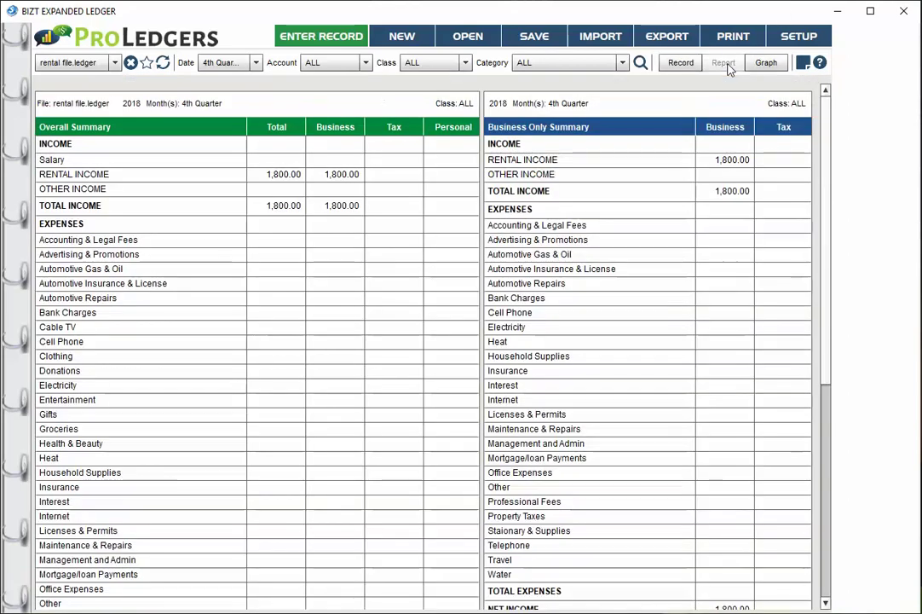
left_click(763, 64)
left_click(724, 63)
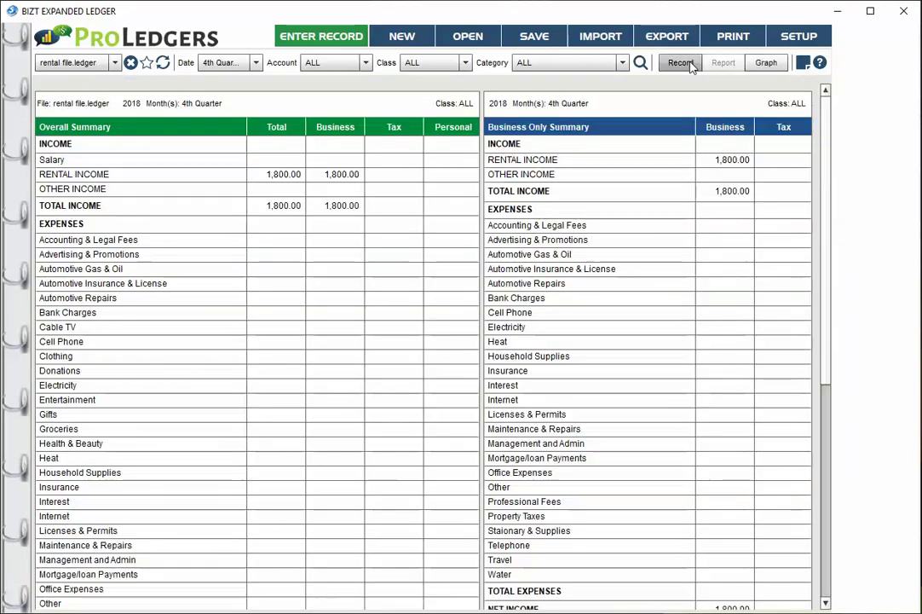
left_click(686, 65)
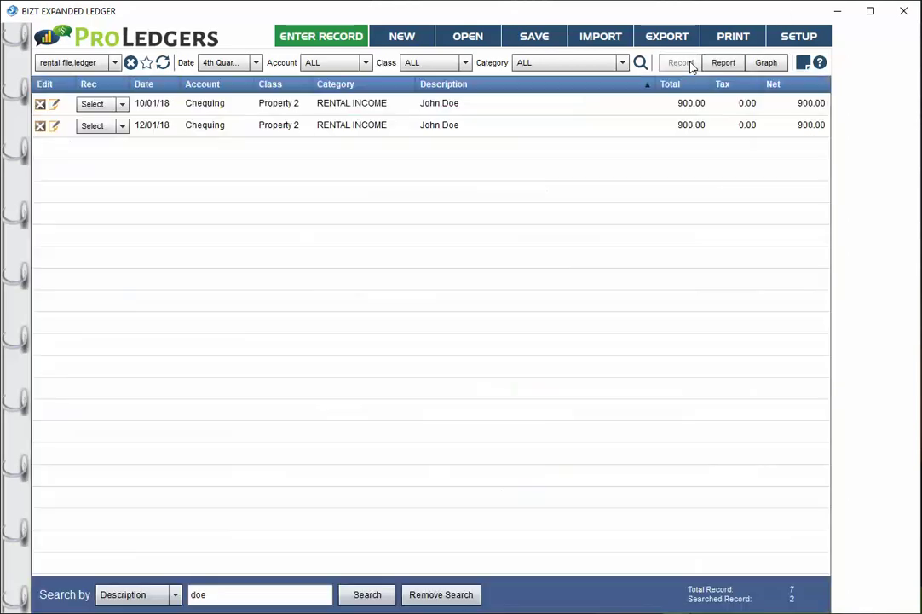
left_click(432, 597)
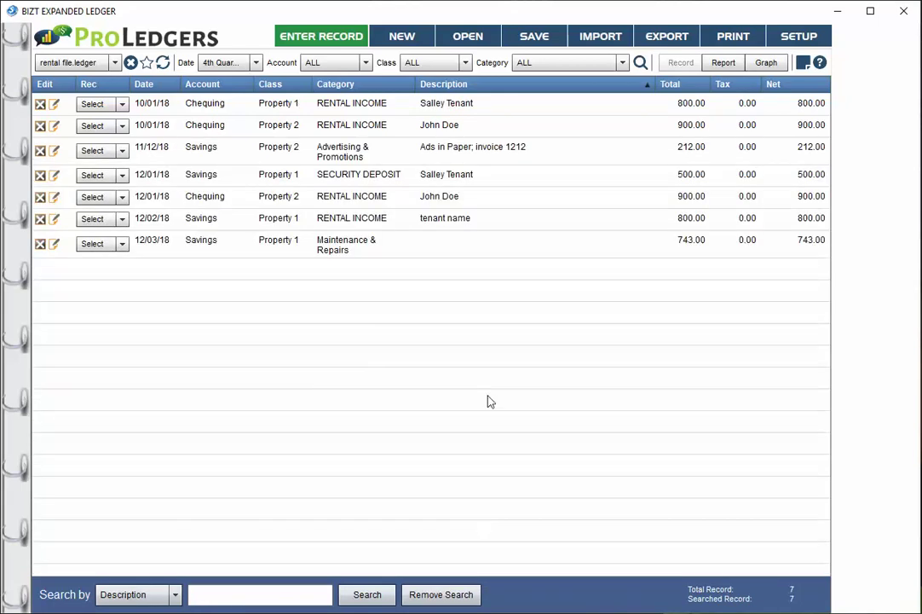
- Reset the Date filter to ALL and save the ledger, confirming the Changes Saved message
left_click(239, 64)
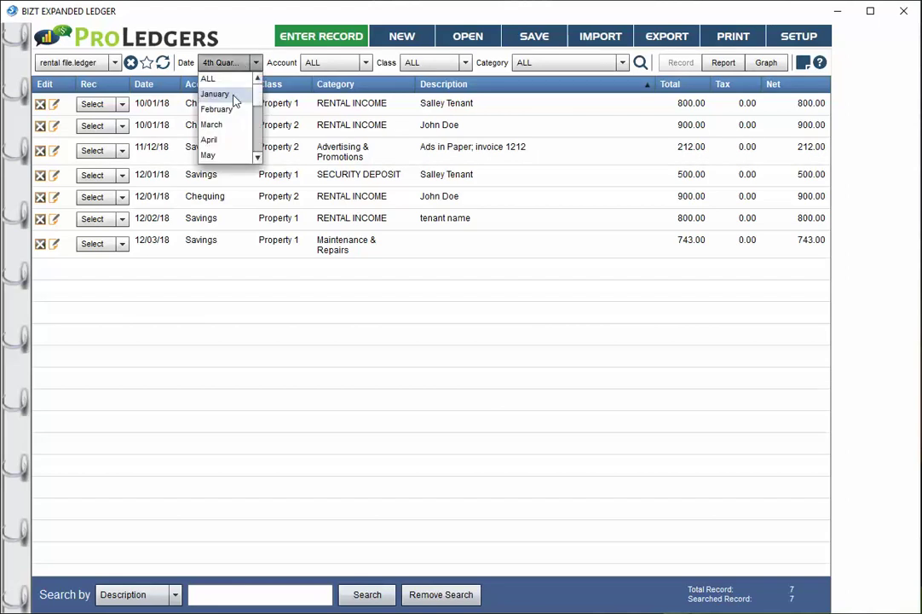
left_click(213, 79)
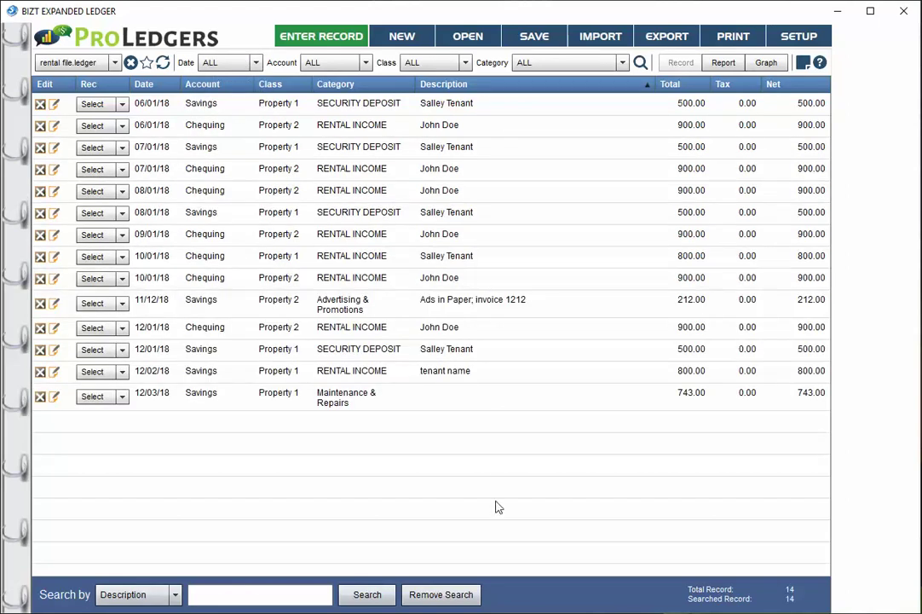
left_click(536, 36)
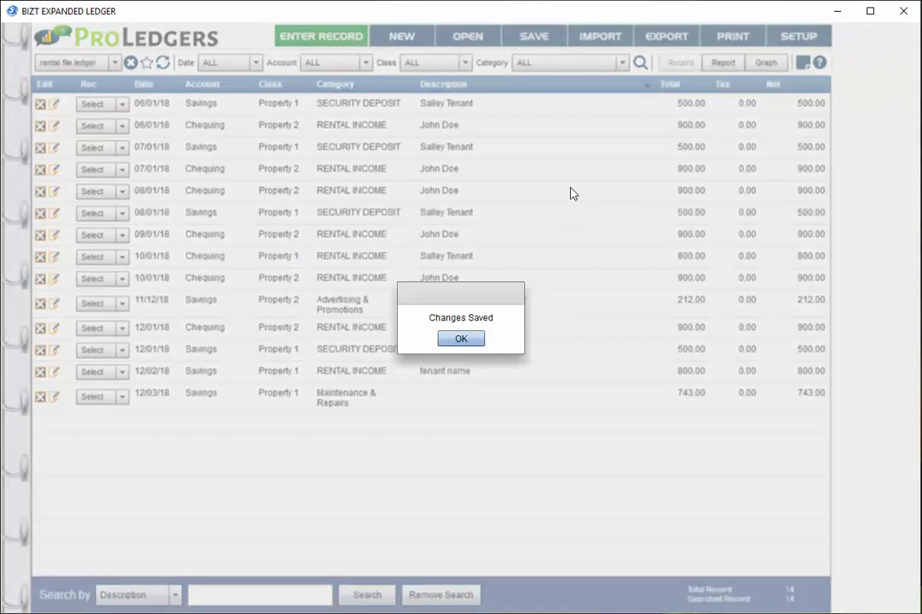
left_click(461, 339)
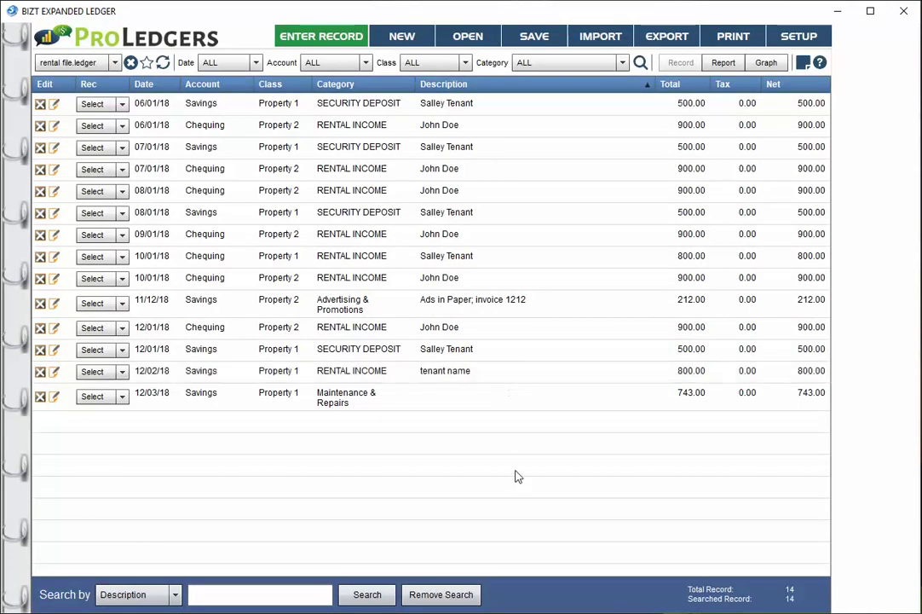